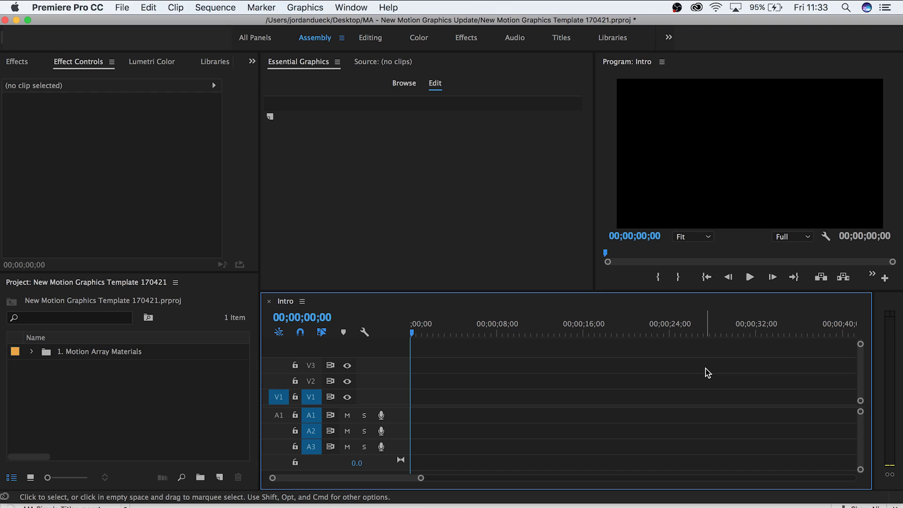
# - Launch Premiere Pro from the Creative Cloud installed apps panel
pyautogui.click(696, 7)
pyautogui.scroll(-5, 709, 241)
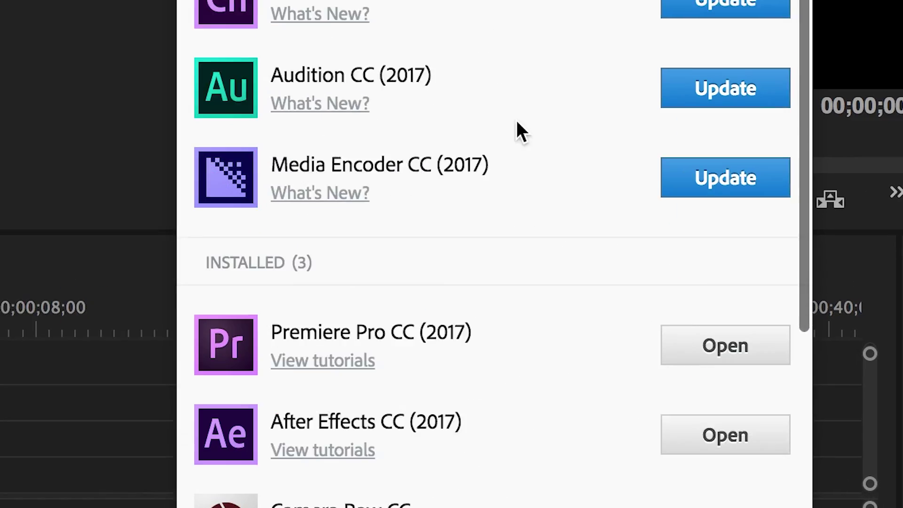
pyautogui.scroll(-2, 517, 123)
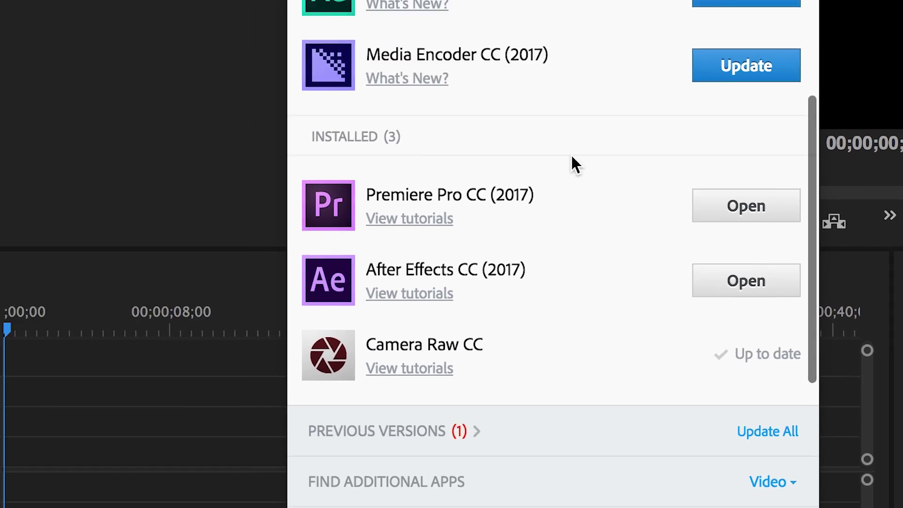
pyautogui.click(746, 205)
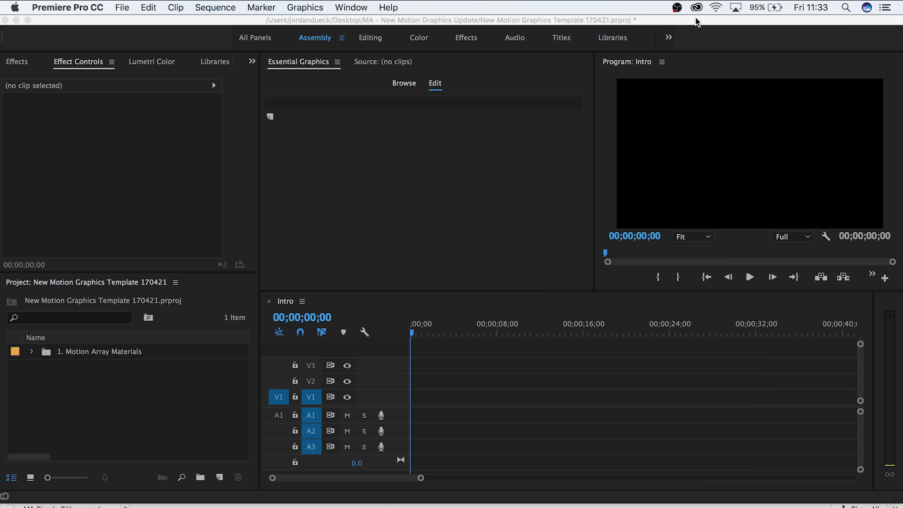
pyautogui.click(672, 415)
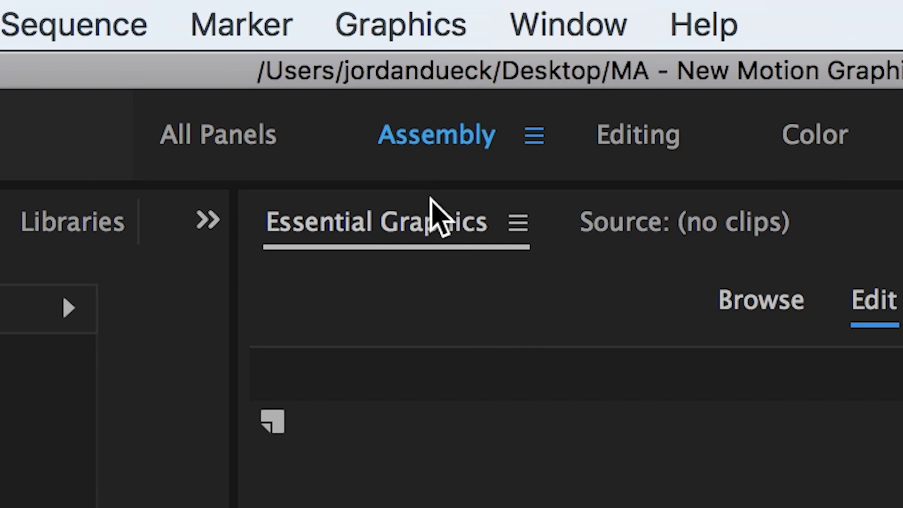
# - Install MA Simple Titles.mogrt through Graphics > Install Motion Graphics Template
pyautogui.click(400, 11)
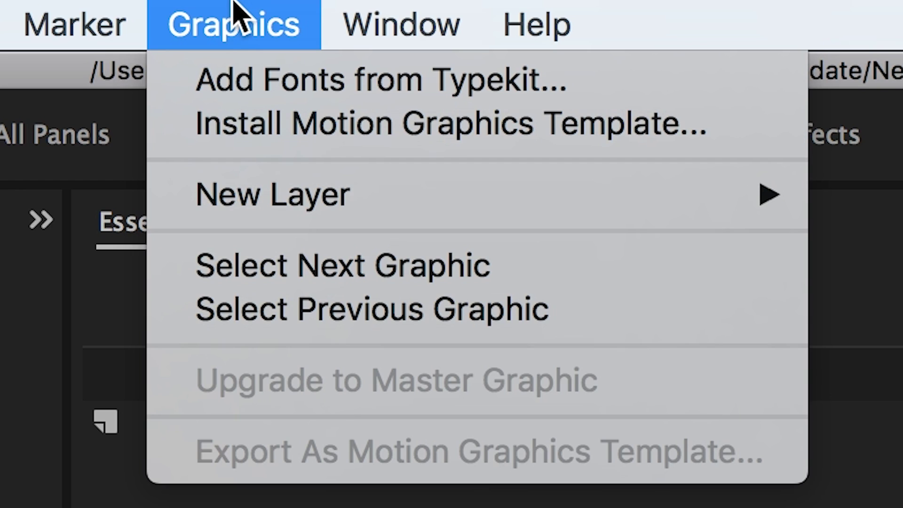
pyautogui.click(248, 124)
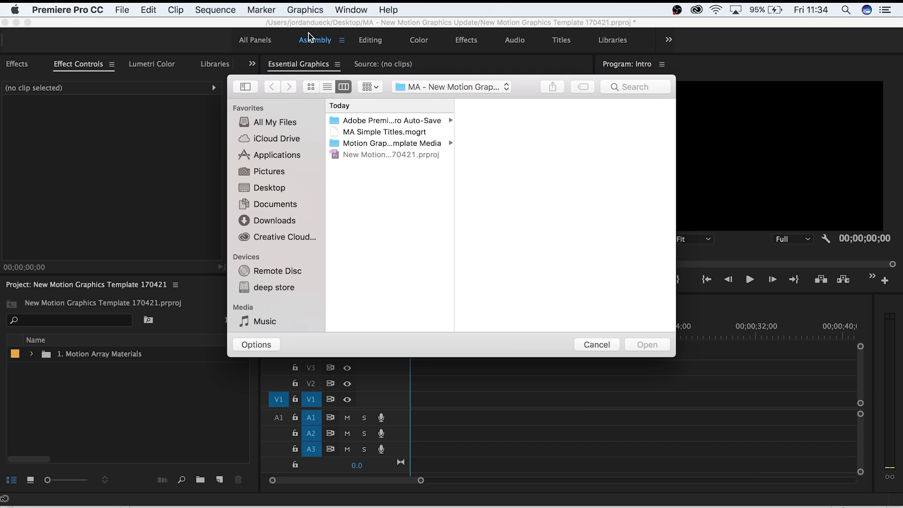
pyautogui.click(354, 134)
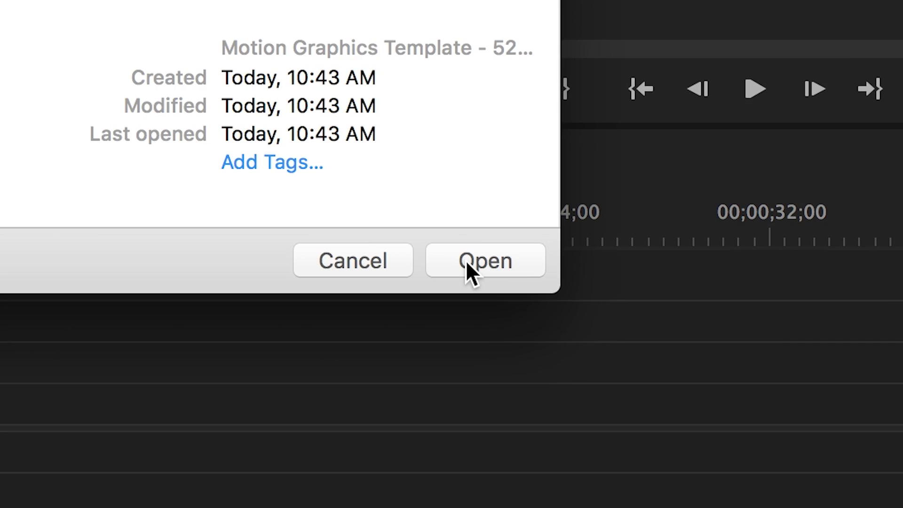
pyautogui.click(647, 344)
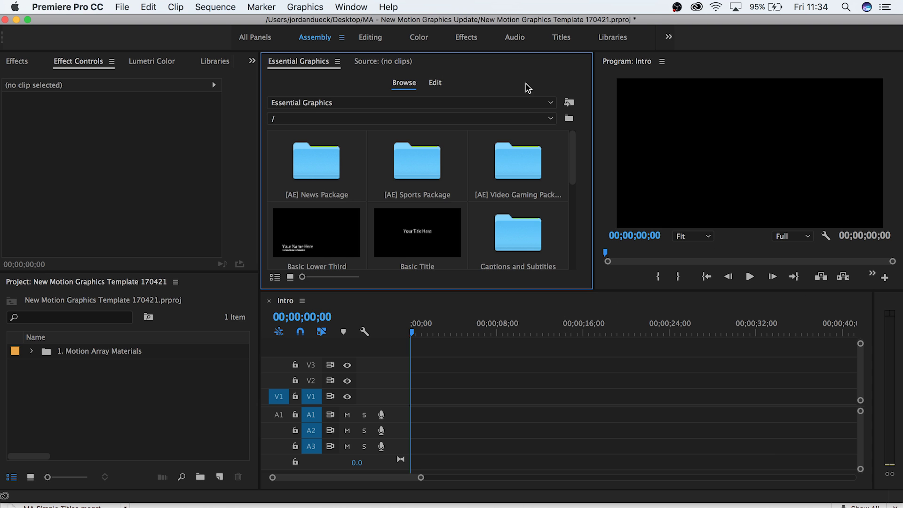
# - Place MA Simple Titles on V1 at 00;00;00;00 in the Intro sequence, preview it and select the clip
pyautogui.moveTo(572, 151); pyautogui.dragTo(570, 229)
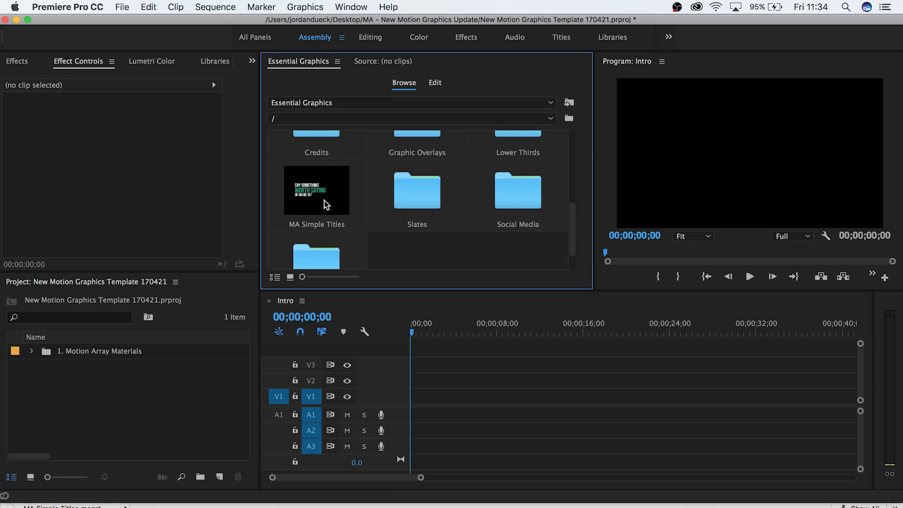
pyautogui.moveTo(327, 207); pyautogui.dragTo(414, 398)
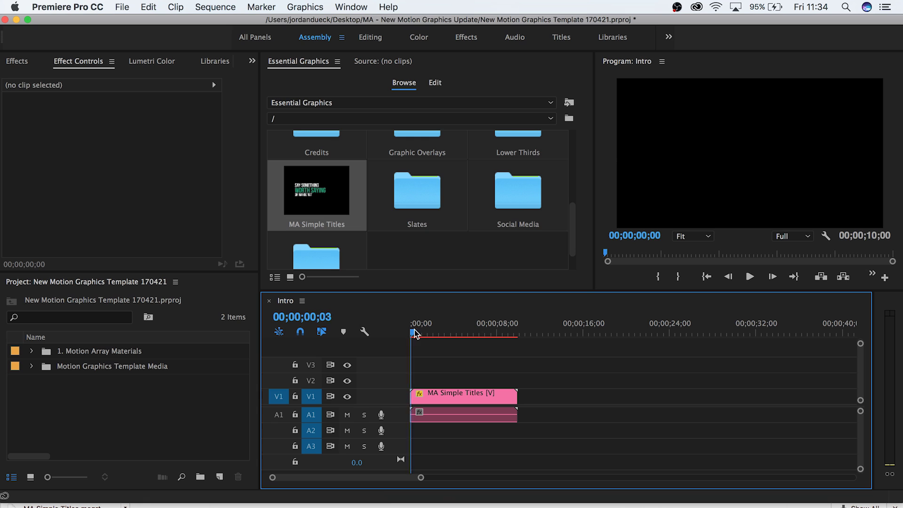
pyautogui.moveTo(413, 333); pyautogui.dragTo(434, 332)
pyautogui.click(409, 88)
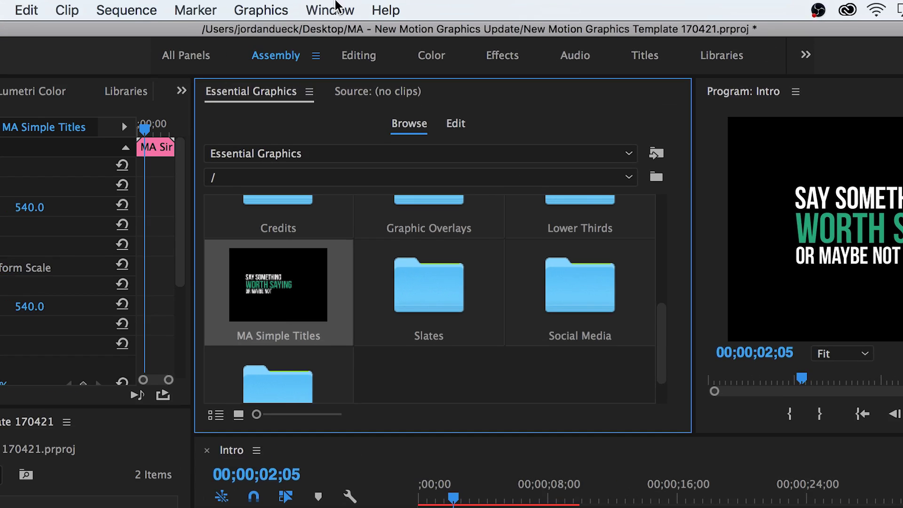
# - Show the clip's editable title fields in Essential Graphics Edit, down to Title 04
pyautogui.click(354, 5)
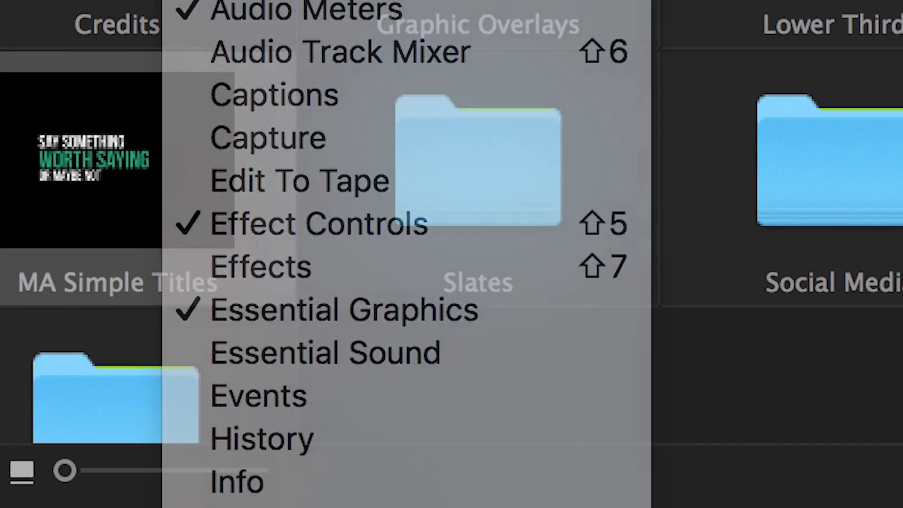
pyautogui.click(238, 332)
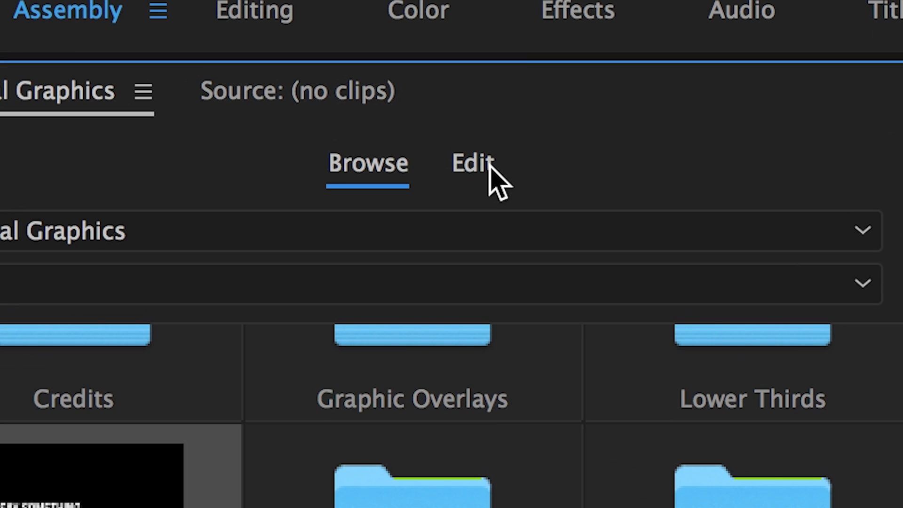
pyautogui.click(492, 169)
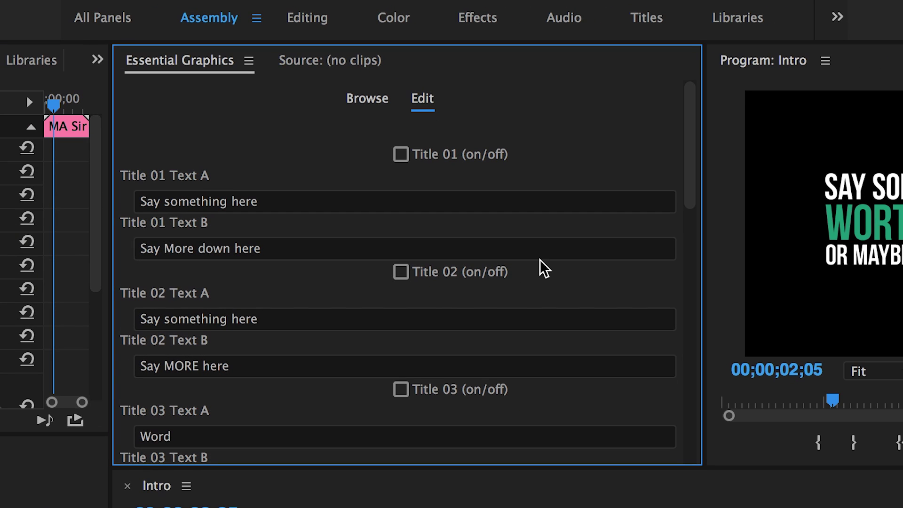
pyautogui.scroll(-1, 540, 258)
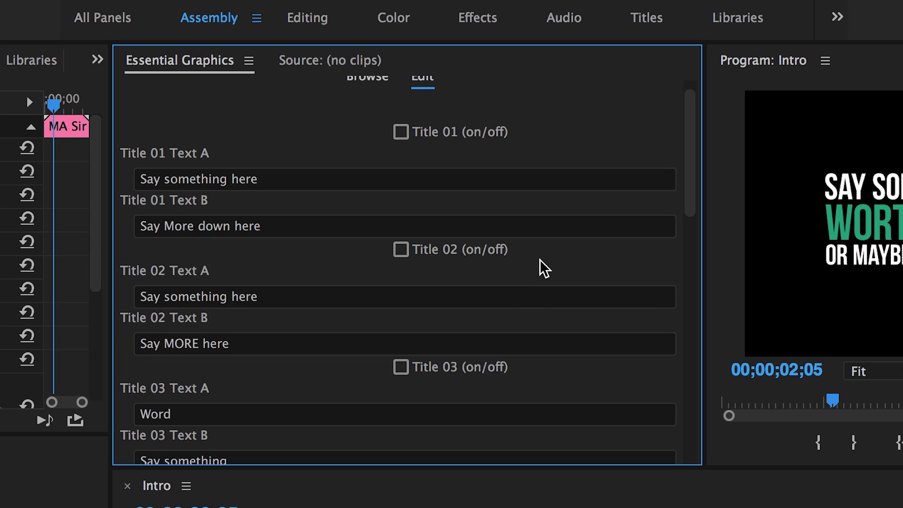
pyautogui.scroll(-5, 540, 258)
pyautogui.scroll(-4, 539, 268)
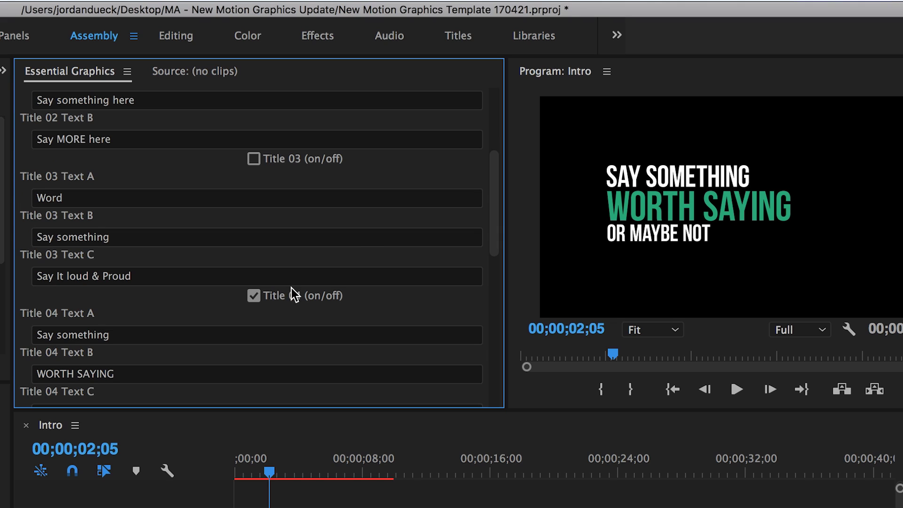
# - Try the Title 01–04 toggles, leave only Title 01 on, and select its Text A
pyautogui.click(253, 295)
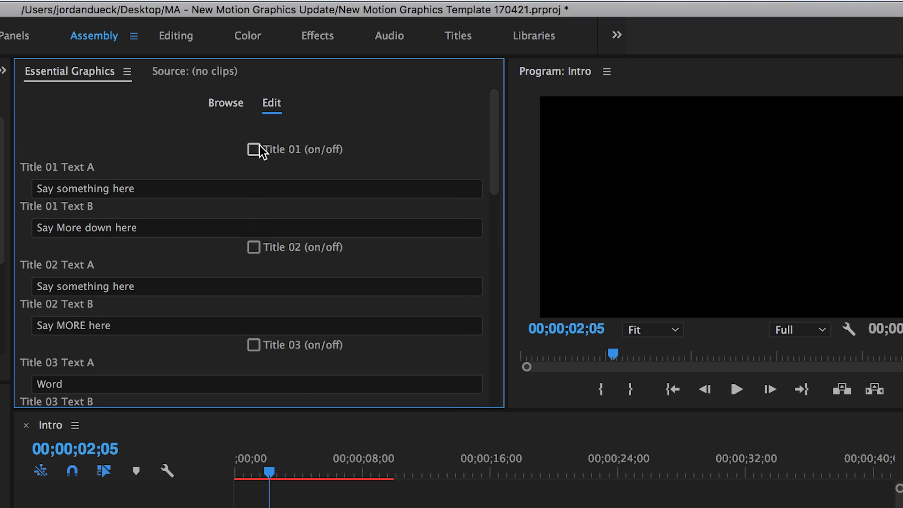
pyautogui.click(259, 146)
pyautogui.click(254, 250)
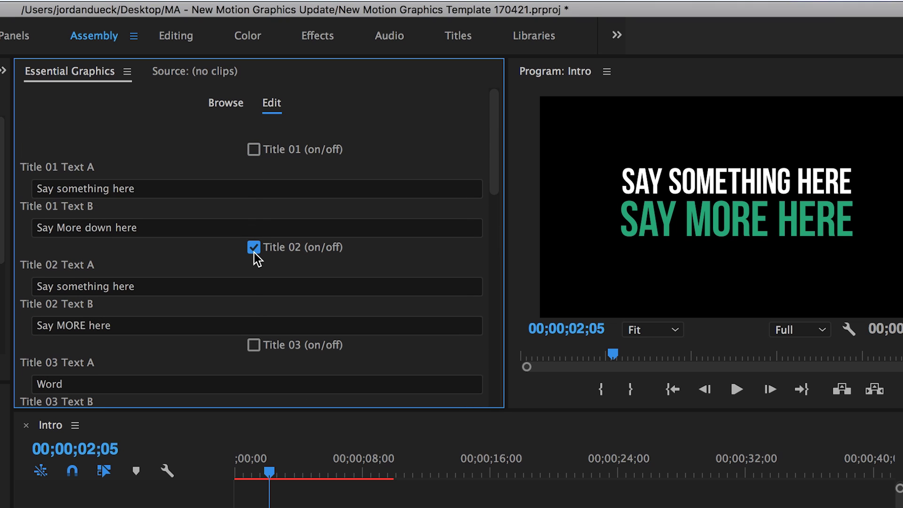
pyautogui.click(253, 149)
pyautogui.click(254, 344)
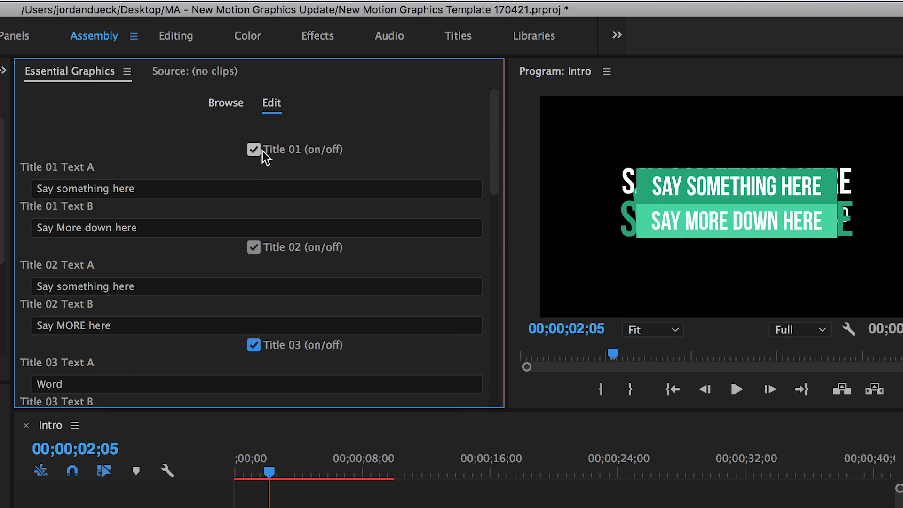
pyautogui.click(254, 150)
pyautogui.click(253, 247)
pyautogui.scroll(-3, 361, 301)
pyautogui.click(252, 252)
pyautogui.scroll(-3, 387, 256)
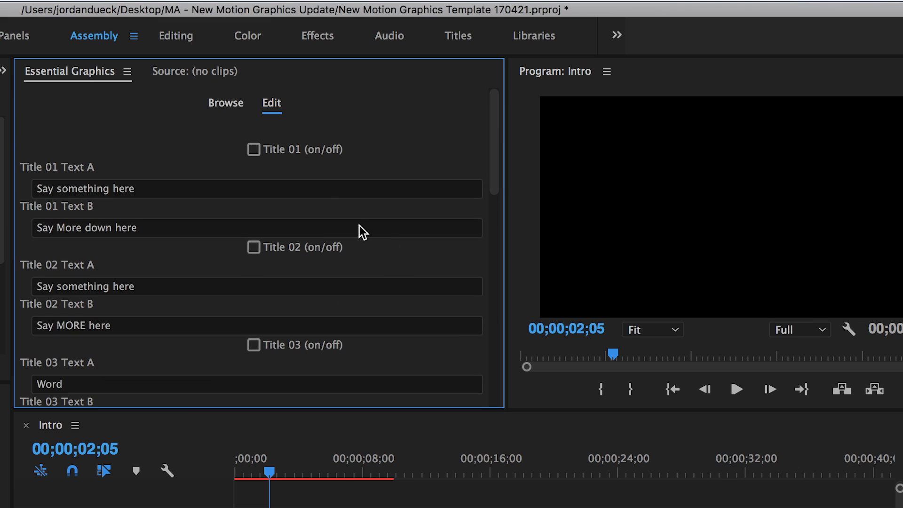
pyautogui.click(254, 150)
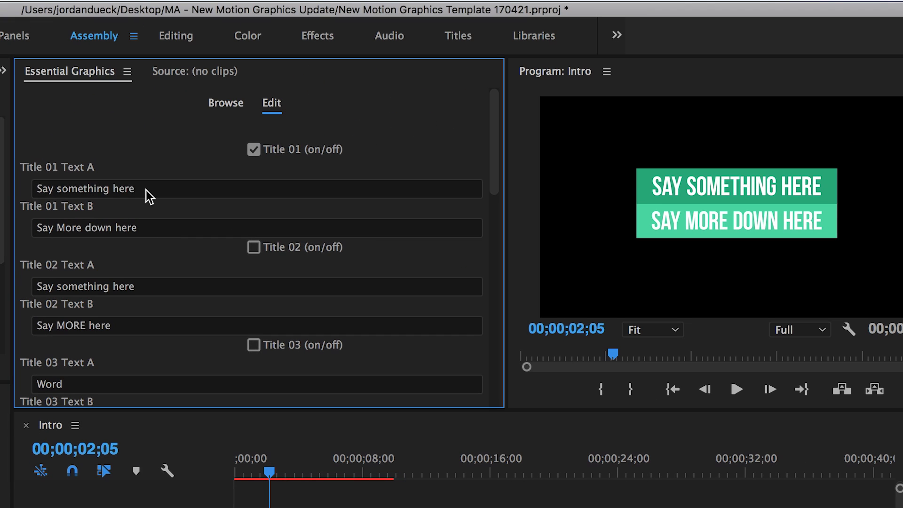
pyautogui.click(146, 189)
# - Set Title 01 Text A to 'Adobe Premiere' and Text B to 'Has Motion Graphics'
pyautogui.write('Adobe Premiere')
pyautogui.press('Tab')
pyautogui.write('H')
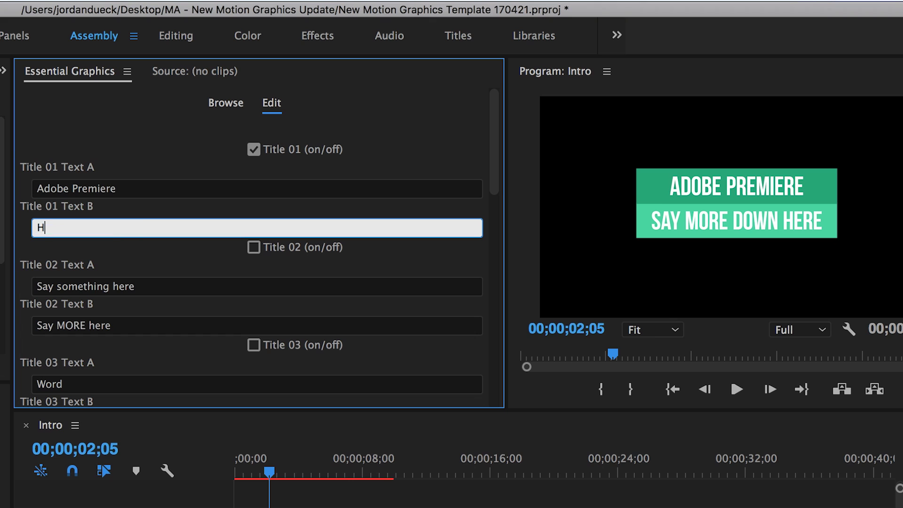
pyautogui.write('as Motion Graphics')
pyautogui.press('Return')
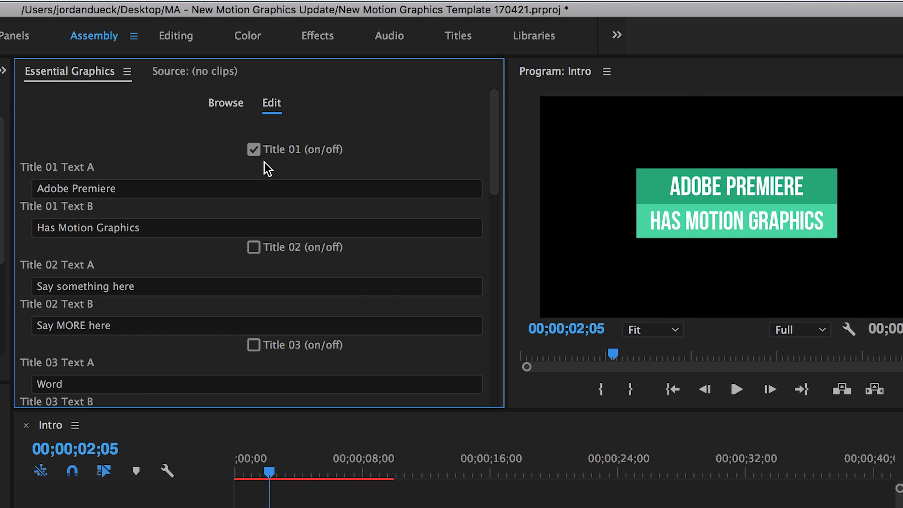
# - Switch to Title 02, enter 'Adobe Premiere' / 'Has Motion Graphics', then turn it off
pyautogui.click(254, 247)
pyautogui.click(253, 149)
pyautogui.click(164, 289)
pyautogui.press('super+a')
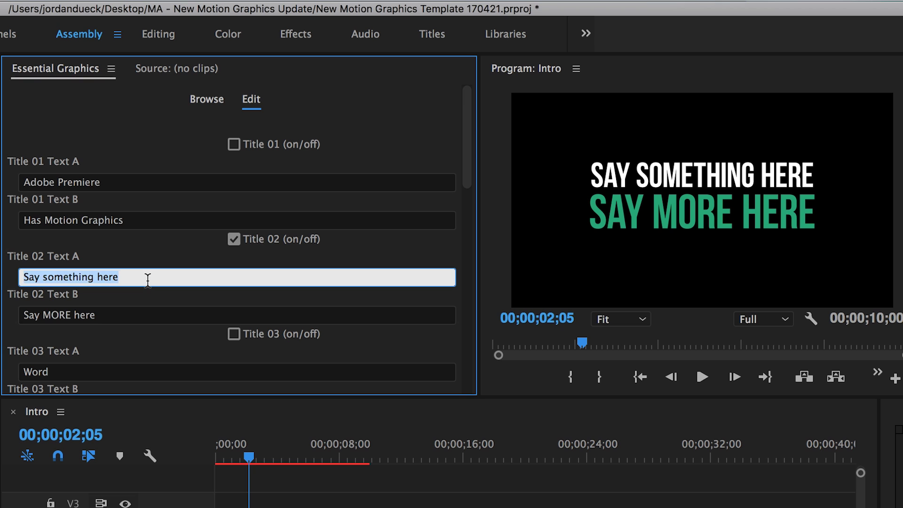
pyautogui.write('Adobe Premiere')
pyautogui.press('Tab')
pyautogui.write('Has Motino G')
pyautogui.press('BackSpace')
pyautogui.press('BackSpace')
pyautogui.press('BackSpace')
pyautogui.press('BackSpace')
pyautogui.write('on Graphics')
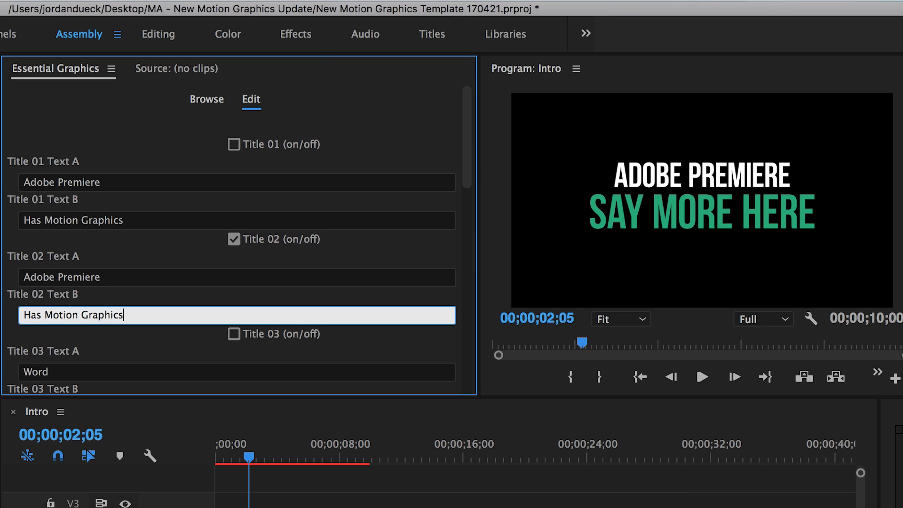
pyautogui.press('Return')
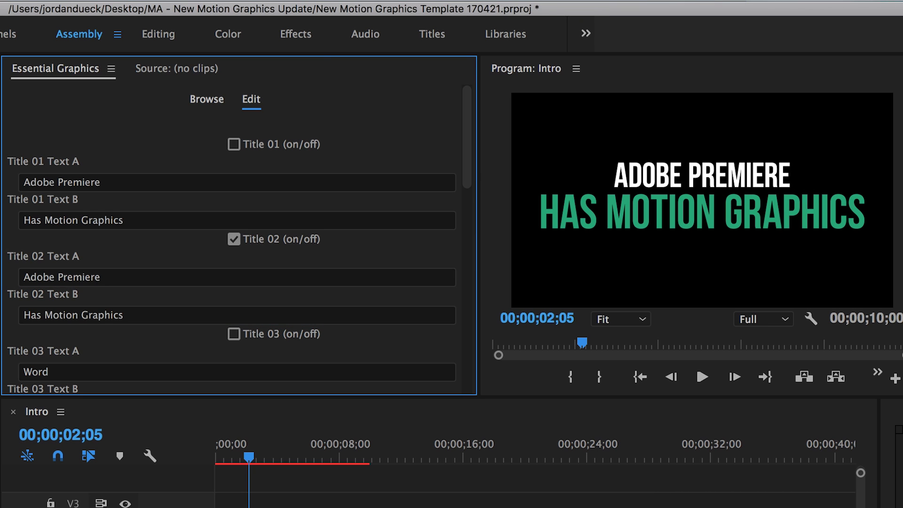
pyautogui.click(232, 242)
# - Adjust the title's scale and position and tilt it to about -15 degrees rotation
pyautogui.scroll(-10, 367, 291)
pyautogui.moveTo(167, 201)
pyautogui.mouseDown()
pyautogui.moveTo(113, 201)
pyautogui.moveTo(211, 196)
pyautogui.moveTo(336, 159)
pyautogui.moveTo(183, 201)
pyautogui.mouseUp()
pyautogui.moveTo(167, 253)
pyautogui.mouseDown()
pyautogui.moveTo(435, 238)
pyautogui.moveTo(209, 252)
pyautogui.moveTo(111, 248)
pyautogui.moveTo(183, 251)
pyautogui.mouseUp()
pyautogui.moveTo(334, 304)
pyautogui.mouseDown()
pyautogui.moveTo(276, 311)
pyautogui.moveTo(429, 298)
pyautogui.moveTo(333, 304)
pyautogui.mouseUp()
pyautogui.moveTo(288, 357)
pyautogui.mouseDown()
pyautogui.moveTo(371, 354)
pyautogui.moveTo(297, 341)
pyautogui.moveTo(284, 363)
pyautogui.mouseUp()
pyautogui.scroll(-3, 264, 348)
pyautogui.moveTo(233, 334); pyautogui.dragTo(224, 335)
# - Play the sequence from the start
pyautogui.click(231, 449)
pyautogui.moveTo(230, 453); pyautogui.dragTo(214, 454)
pyautogui.click(306, 489)
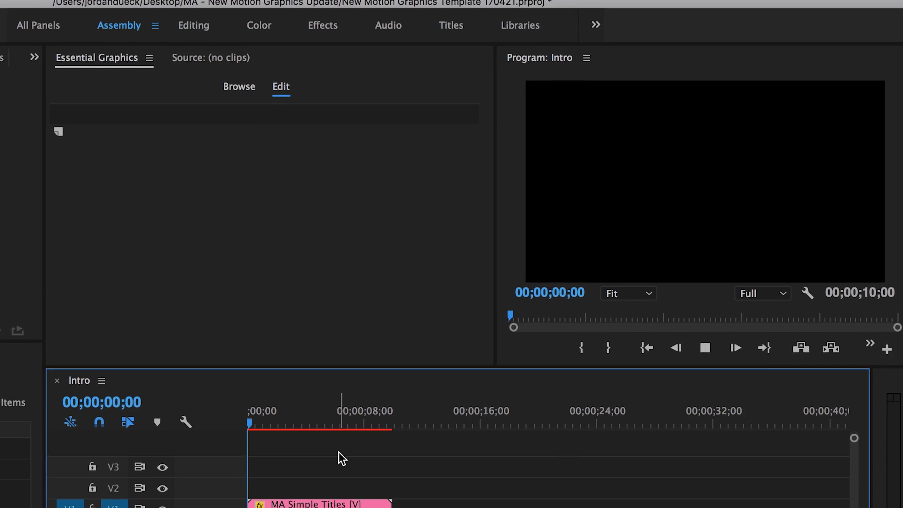
pyautogui.press('space')
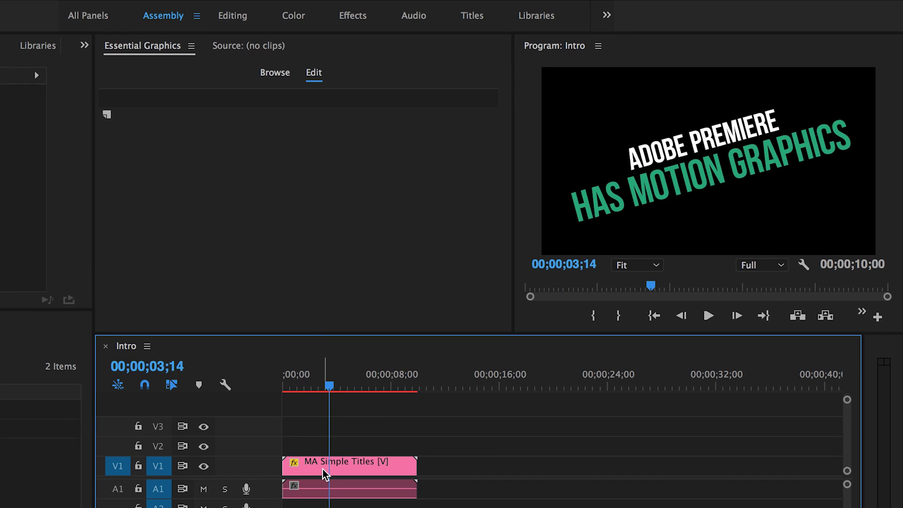
# - Show Title 01 instead of Title 02 and reset its rotation to 0
pyautogui.click(323, 469)
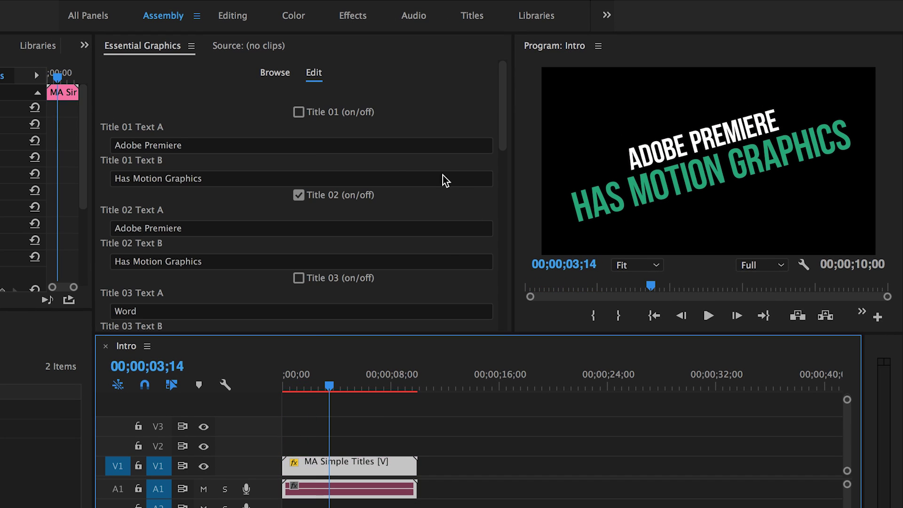
pyautogui.click(299, 111)
pyautogui.click(299, 195)
pyautogui.scroll(-10, 425, 272)
pyautogui.click(296, 202)
pyautogui.write('0')
pyautogui.press('Return')
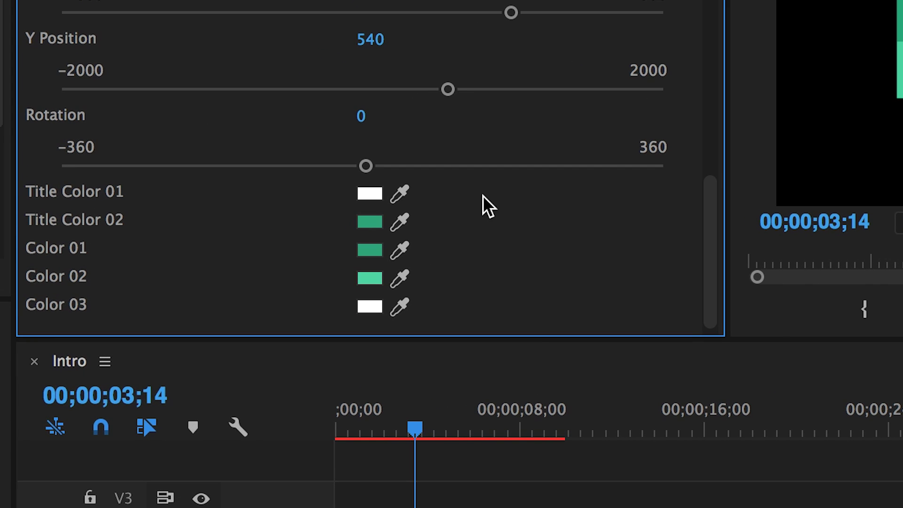
# - Make the title text black, the top bar light blue and the bottom bar darker blue
pyautogui.click(372, 194)
pyautogui.click(413, 93)
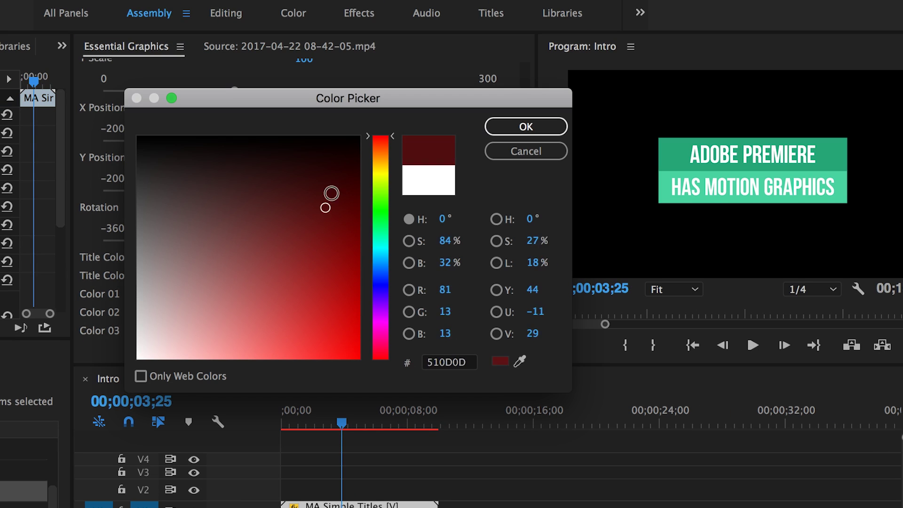
pyautogui.moveTo(331, 193); pyautogui.dragTo(361, 137)
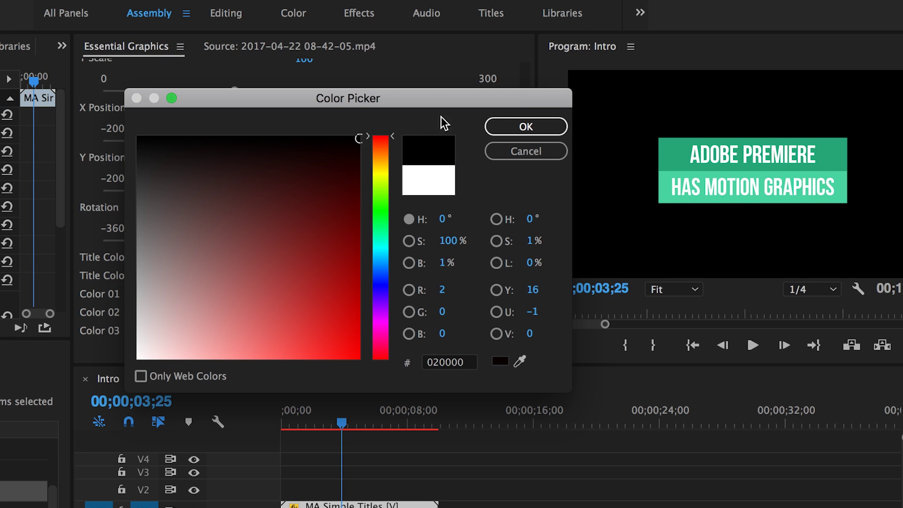
pyautogui.click(502, 128)
pyautogui.click(303, 295)
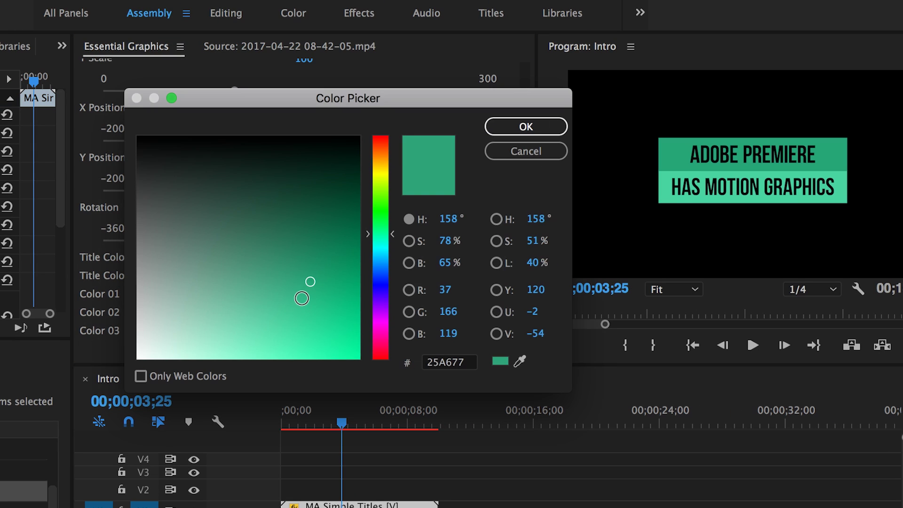
pyautogui.click(381, 262)
pyautogui.click(257, 336)
pyautogui.click(512, 127)
pyautogui.click(303, 313)
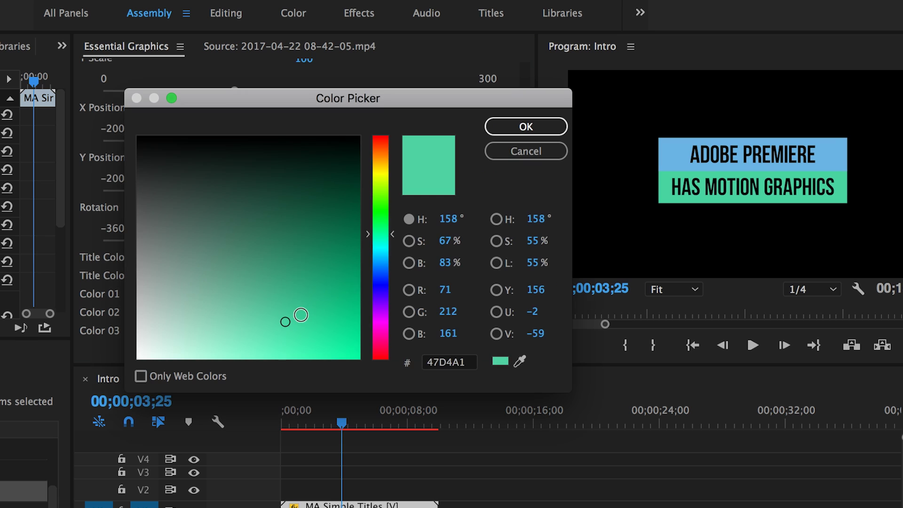
pyautogui.click(381, 270)
pyautogui.click(297, 304)
pyautogui.click(523, 127)
# - Preview the recoloured title from the sequence start
pyautogui.click(281, 425)
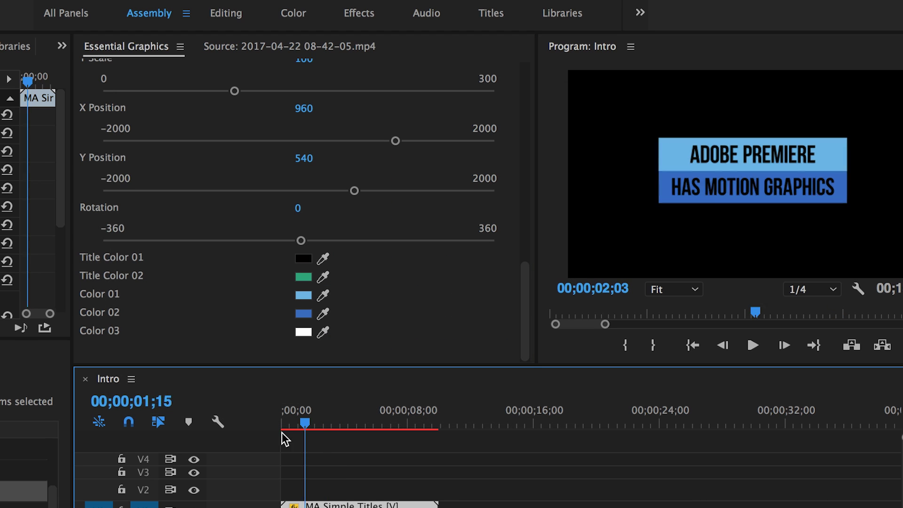
pyautogui.press('space')
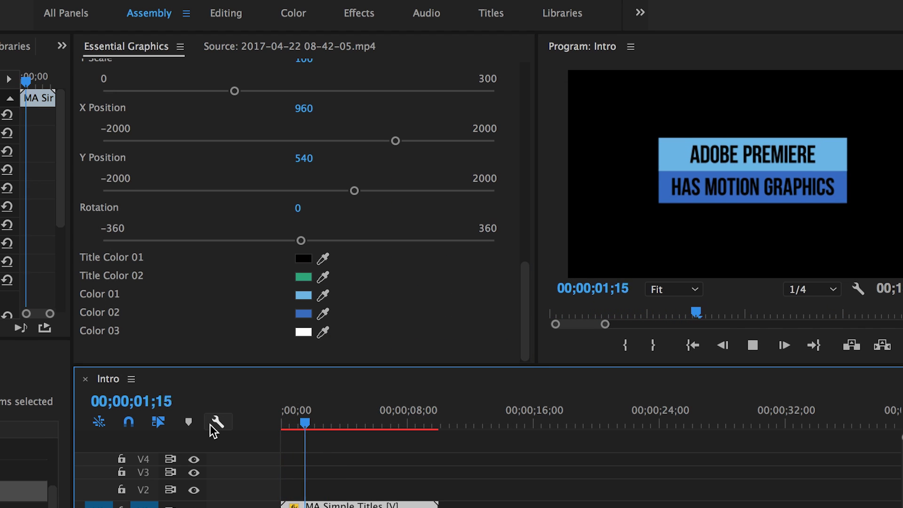
pyautogui.press('space')
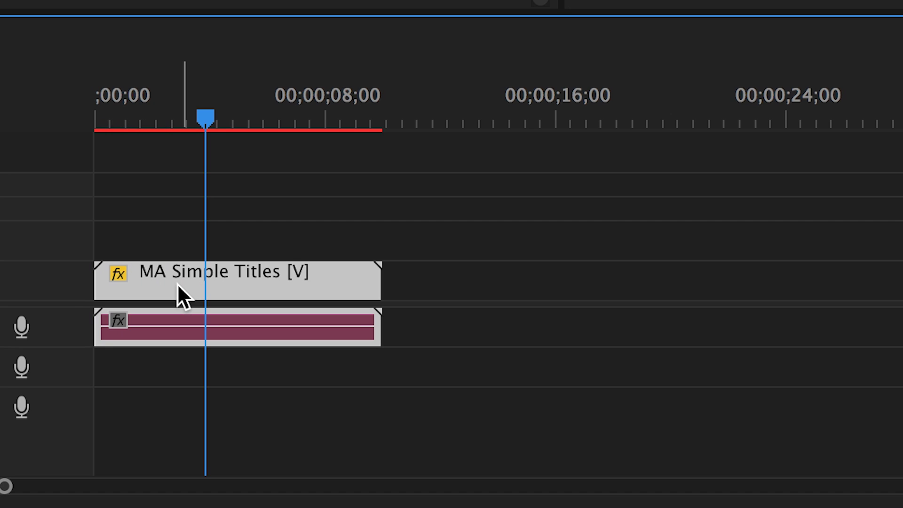
# - Alt-drag the title clip to duplicate it about 12 seconds later on V1
pyautogui.moveTo(177, 288); pyautogui.dragTo(528, 296)
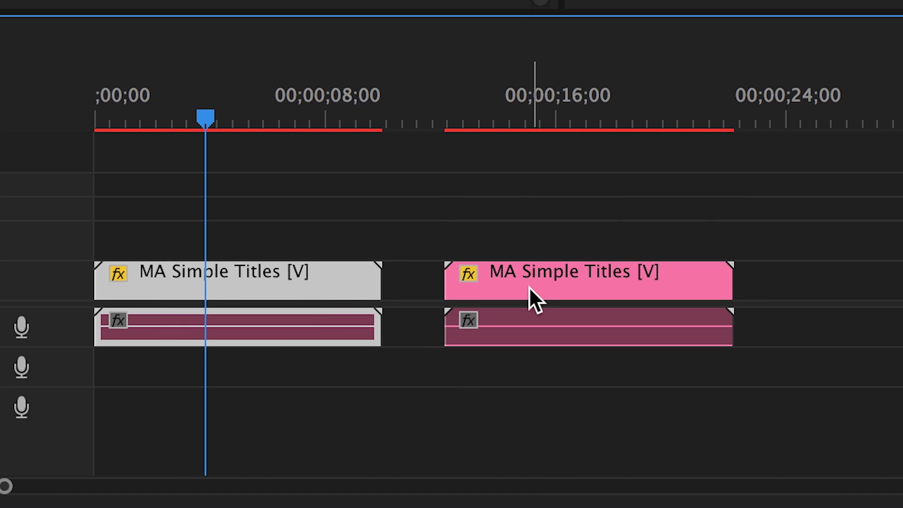
pyautogui.click(482, 117)
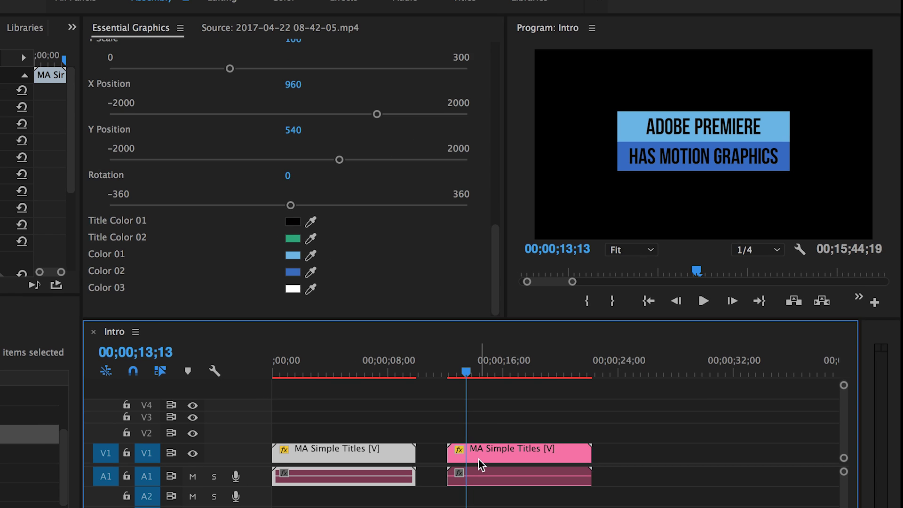
# - Select the second title clip and set its Title Color 01 to pink
pyautogui.click(486, 420)
pyautogui.click(451, 297)
pyautogui.moveTo(450, 365); pyautogui.dragTo(482, 364)
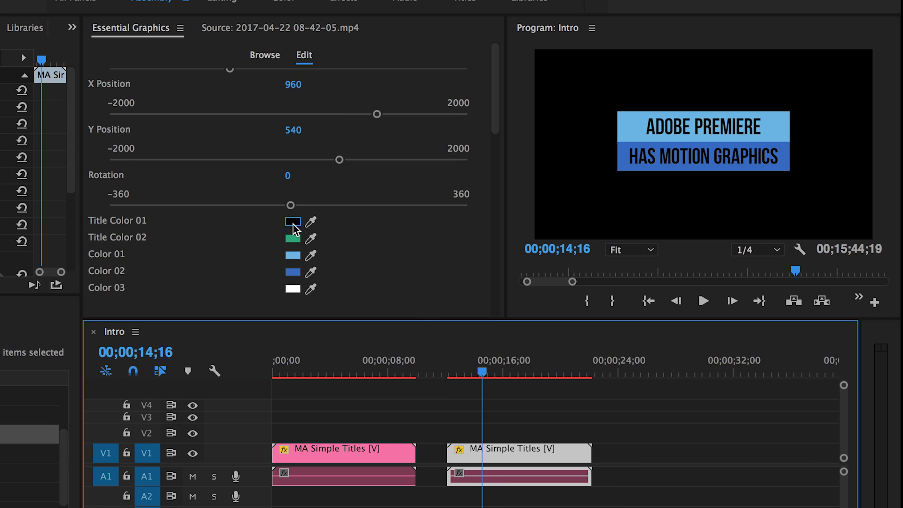
pyautogui.click(292, 253)
pyautogui.click(363, 294)
pyautogui.click(242, 301)
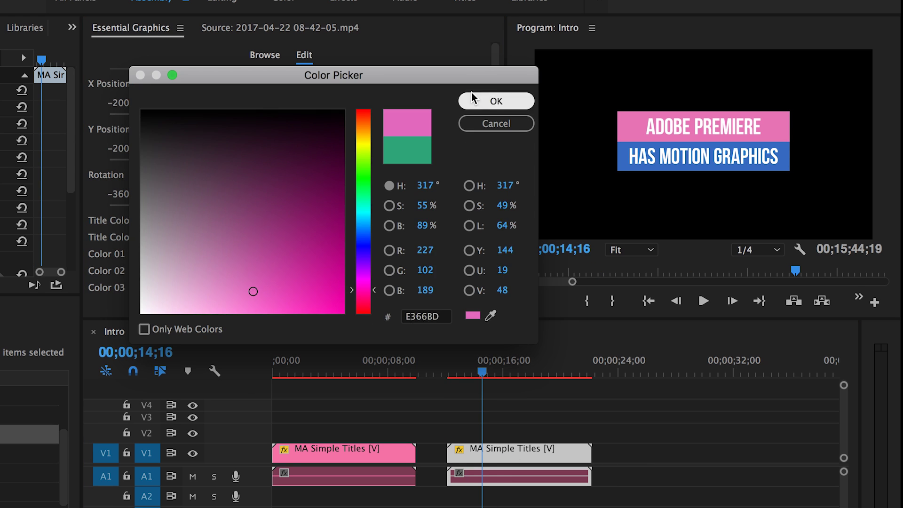
pyautogui.click(495, 101)
# - Switch the second clip to Title 02 reading 'Adobe Premiere' / 'Has Motion Graphics'
pyautogui.scroll(-10, 296, 177)
pyautogui.click(288, 179)
pyautogui.click(188, 213)
pyautogui.write('Adobe Premiere')
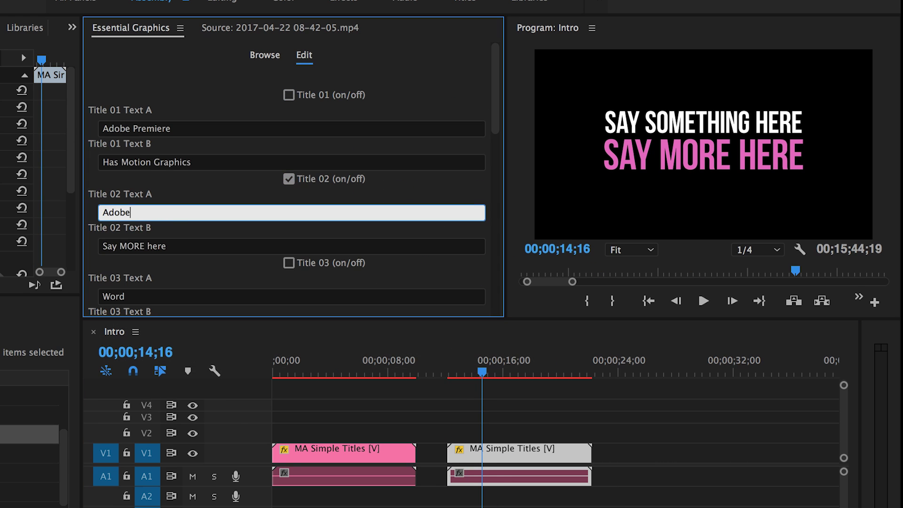
pyautogui.press('Tab')
pyautogui.write('Has Motion Graphics')
# - Preview both titles from the sequence start, then marquee-select both clips
pyautogui.click(446, 369)
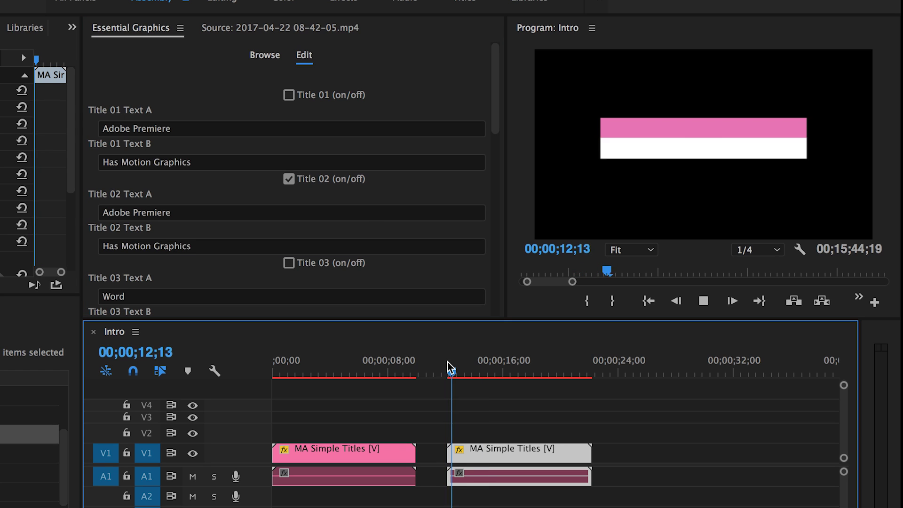
pyautogui.press('space')
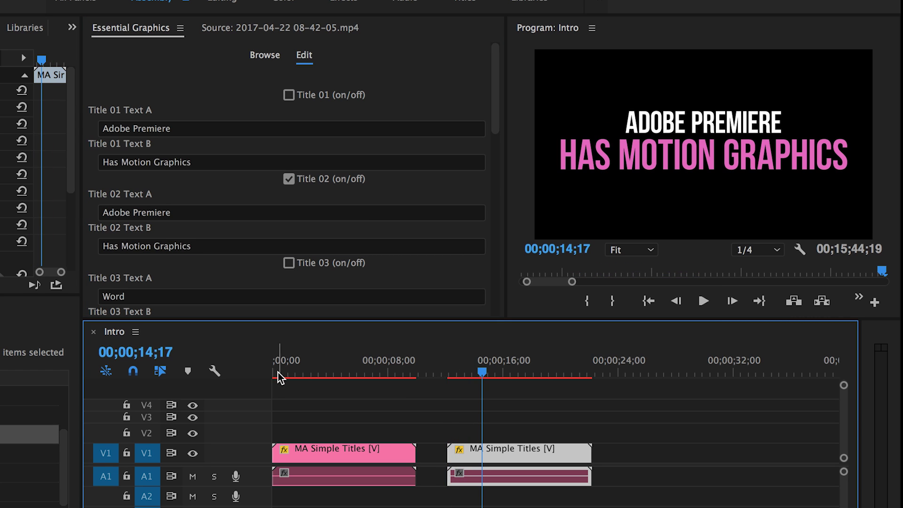
pyautogui.click(278, 374)
pyautogui.press('space')
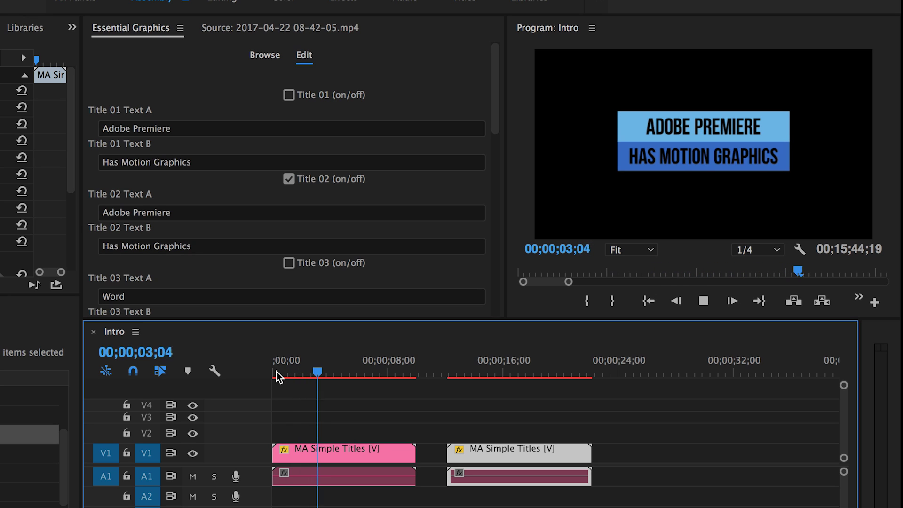
pyautogui.press('space')
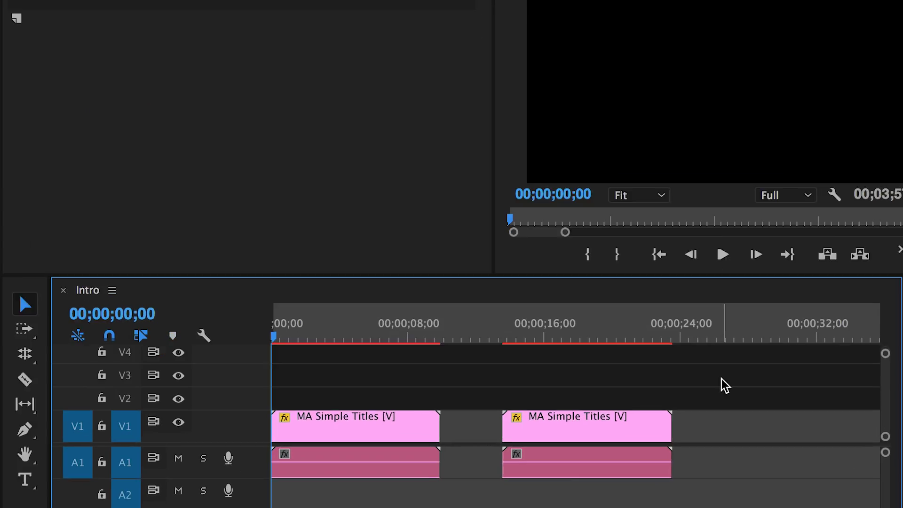
pyautogui.moveTo(721, 382); pyautogui.dragTo(344, 466)
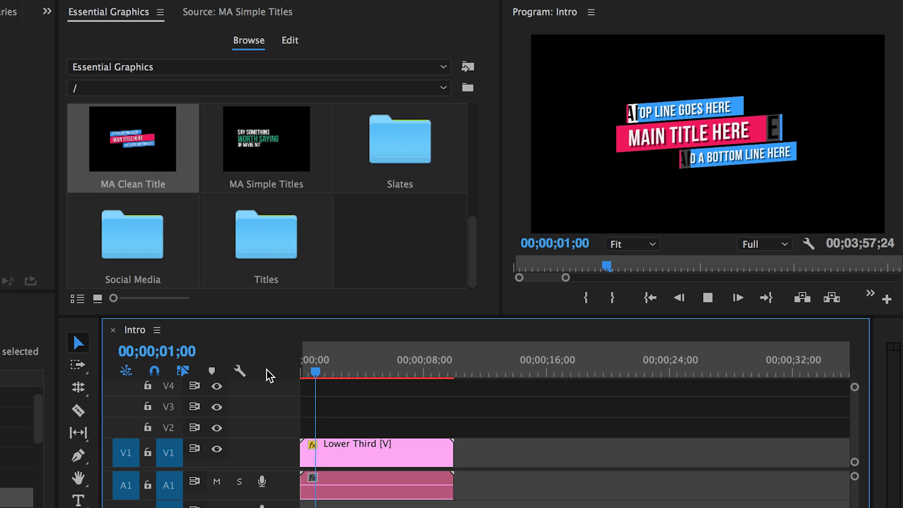
# - Select the Lower Third clip and make its main title bar green
pyautogui.press('space')
pyautogui.click(331, 465)
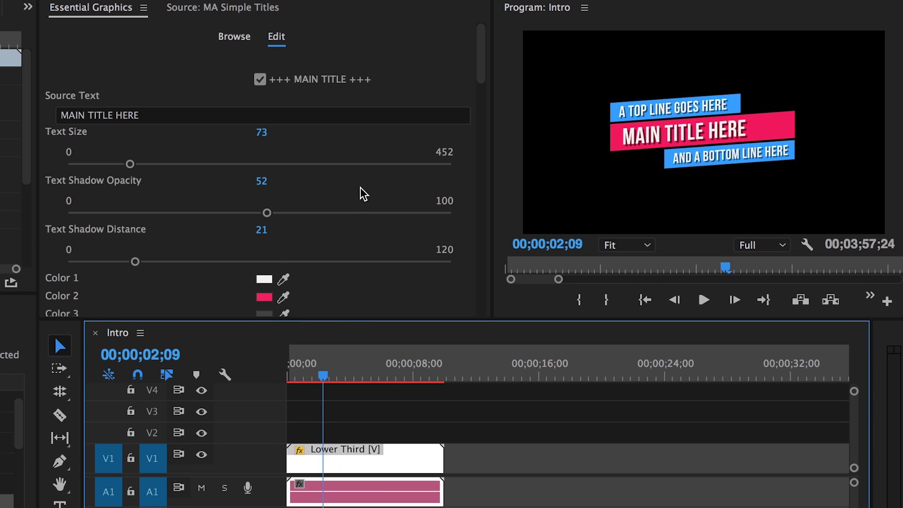
pyautogui.scroll(-3, 361, 198)
pyautogui.click(264, 194)
pyautogui.click(341, 195)
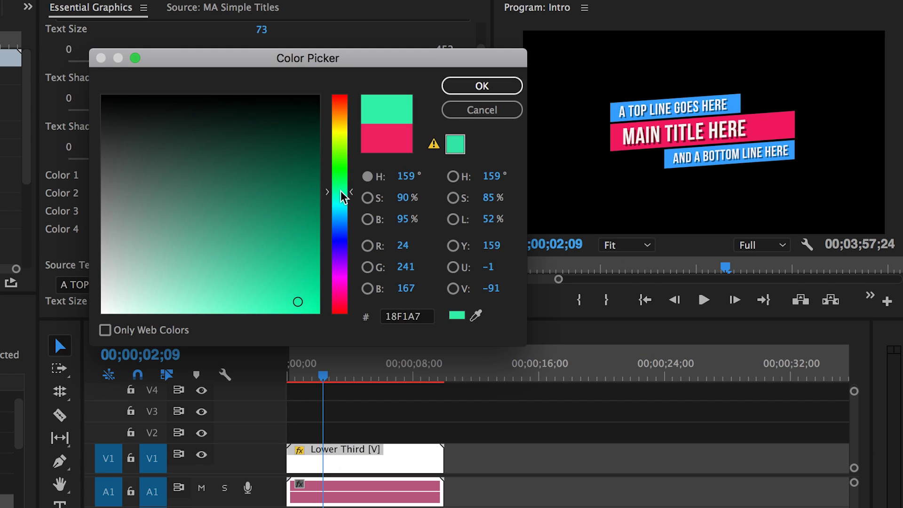
pyautogui.click(479, 85)
# - Make the Lower Third's top line bar yellow
pyautogui.scroll(-2, 446, 214)
pyautogui.scroll(-5, 445, 214)
pyautogui.click(263, 175)
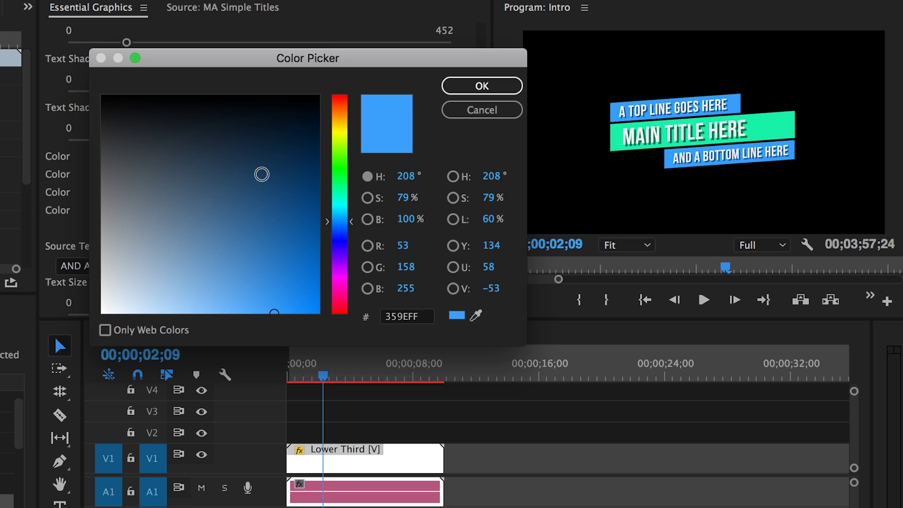
pyautogui.click(342, 122)
pyautogui.click(479, 87)
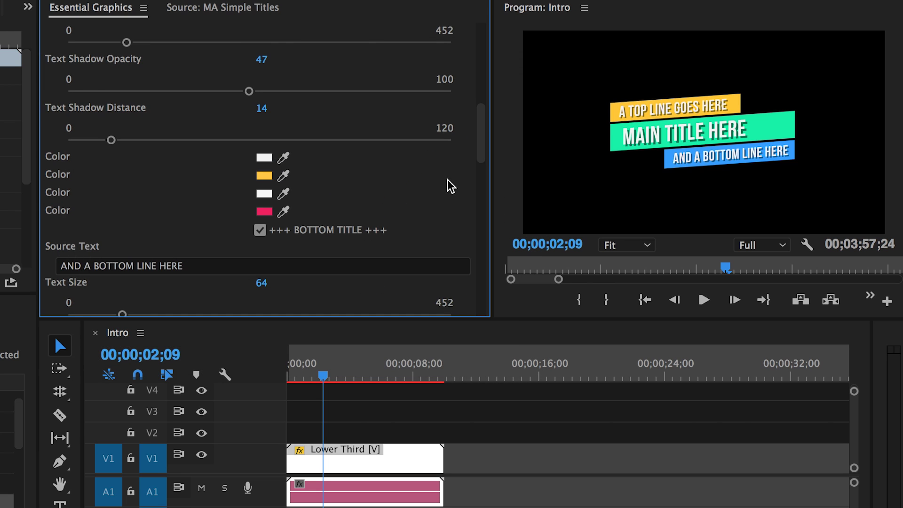
pyautogui.scroll(10, 444, 195)
# - Set main title Text Size to 86, shadow opacity to 100, slant to -3 and Y position to 491
pyautogui.moveTo(131, 146); pyautogui.dragTo(140, 167)
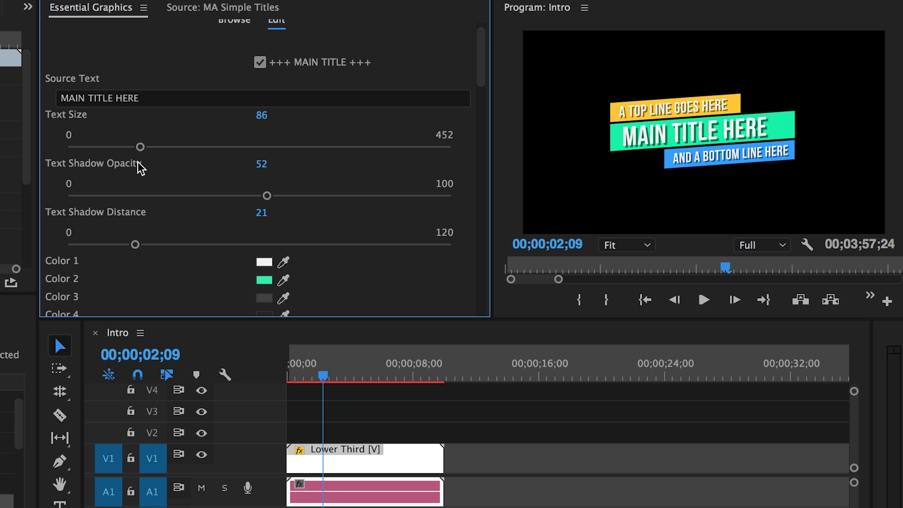
pyautogui.moveTo(261, 201); pyautogui.dragTo(507, 132)
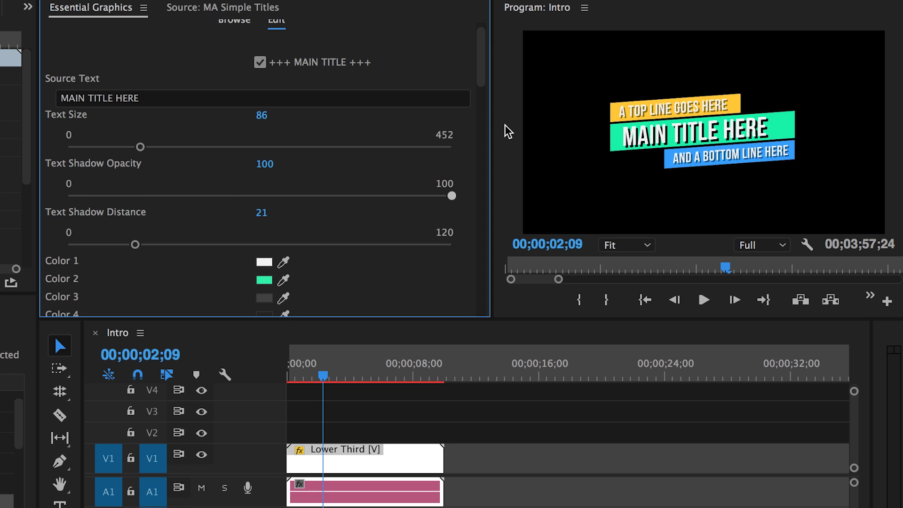
pyautogui.scroll(-20, 416, 273)
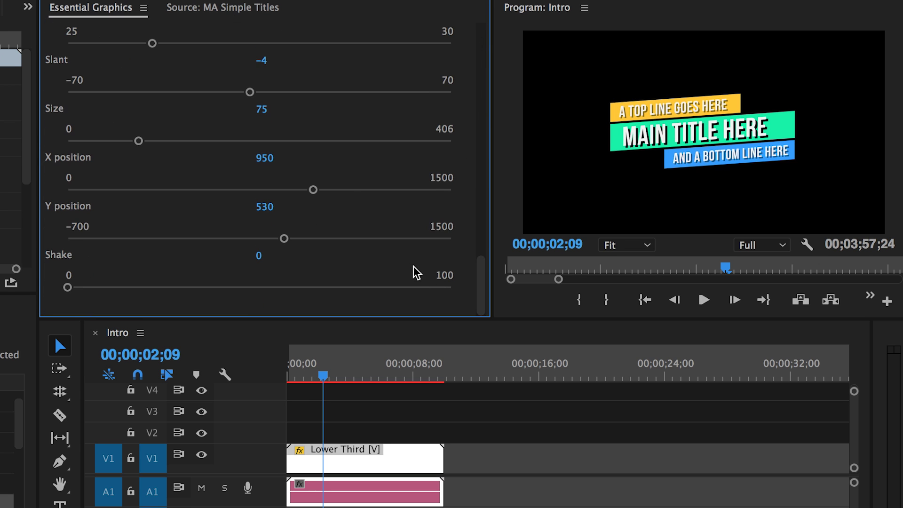
pyautogui.moveTo(249, 92)
pyautogui.mouseDown()
pyautogui.moveTo(365, 92)
pyautogui.moveTo(188, 101)
pyautogui.moveTo(252, 80)
pyautogui.mouseUp()
pyautogui.moveTo(283, 239); pyautogui.dragTo(275, 239)
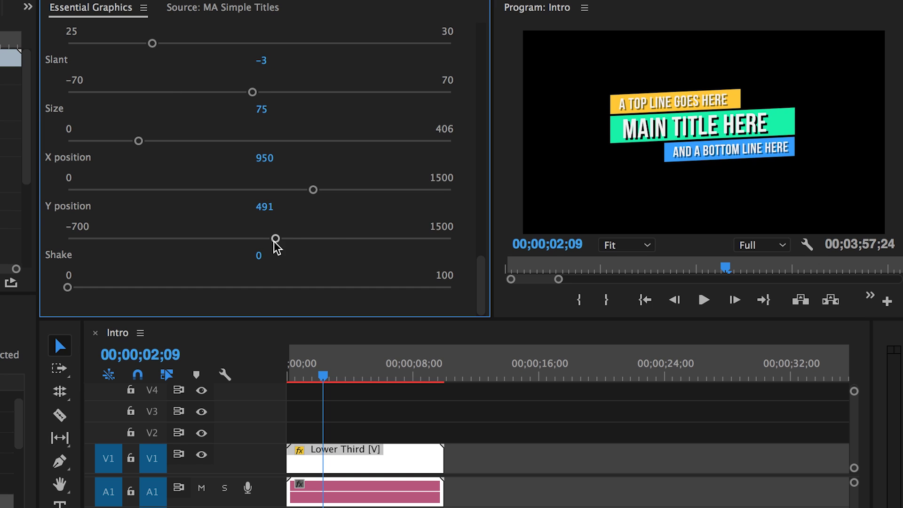
pyautogui.scroll(3, 336, 233)
pyautogui.scroll(10, 337, 234)
# - Make the main title bar's Color 2 a light pink, leaving the top line visible
pyautogui.scroll(-1, 337, 234)
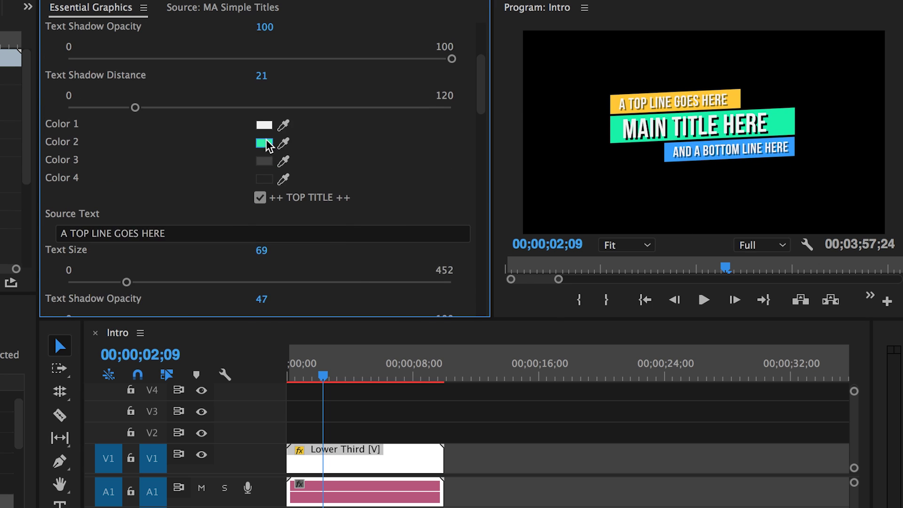
pyautogui.click(262, 141)
pyautogui.click(339, 282)
pyautogui.click(212, 314)
pyautogui.click(479, 87)
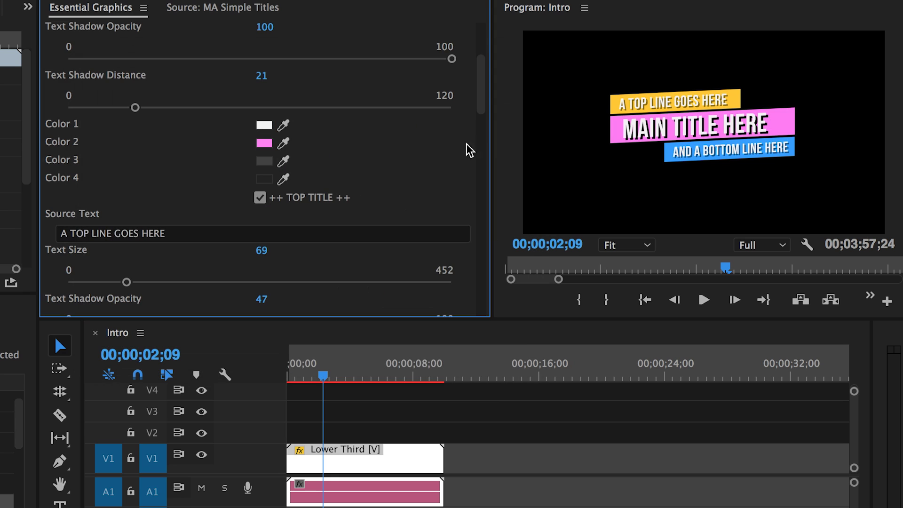
pyautogui.click(260, 198)
pyautogui.click(260, 198)
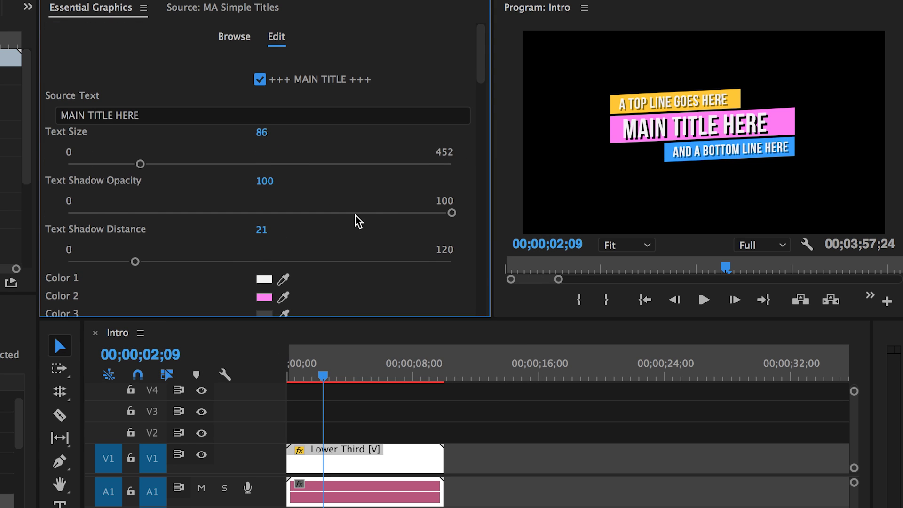
# - Raise the bottom line's Text Shadow Opacity to 100, keeping the paragraph block off
pyautogui.scroll(-10, 357, 217)
pyautogui.scroll(-6, 385, 254)
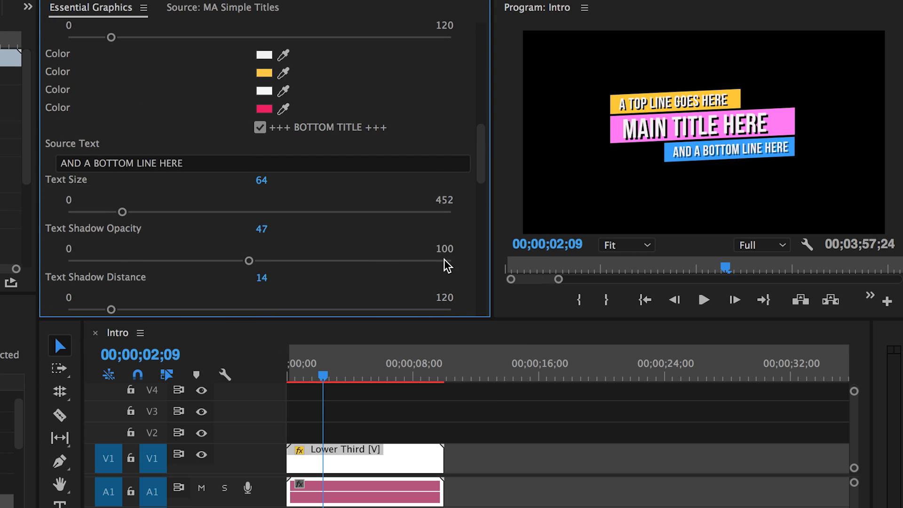
pyautogui.click(452, 262)
pyautogui.scroll(-5, 403, 246)
pyautogui.click(259, 211)
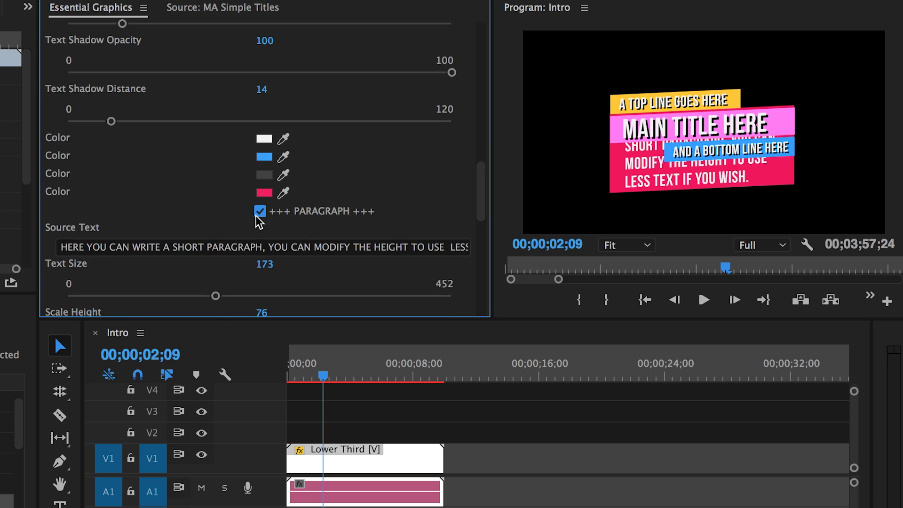
pyautogui.click(260, 211)
# - Scale the whole lower third up to Global Transform Size 118
pyautogui.scroll(-4, 403, 195)
pyautogui.scroll(-5, 402, 195)
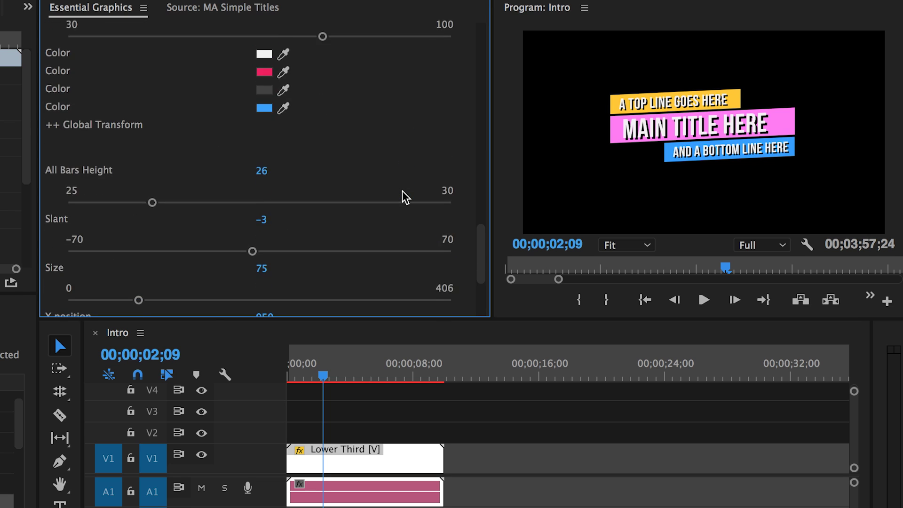
pyautogui.click(141, 231)
pyautogui.moveTo(141, 231); pyautogui.dragTo(178, 232)
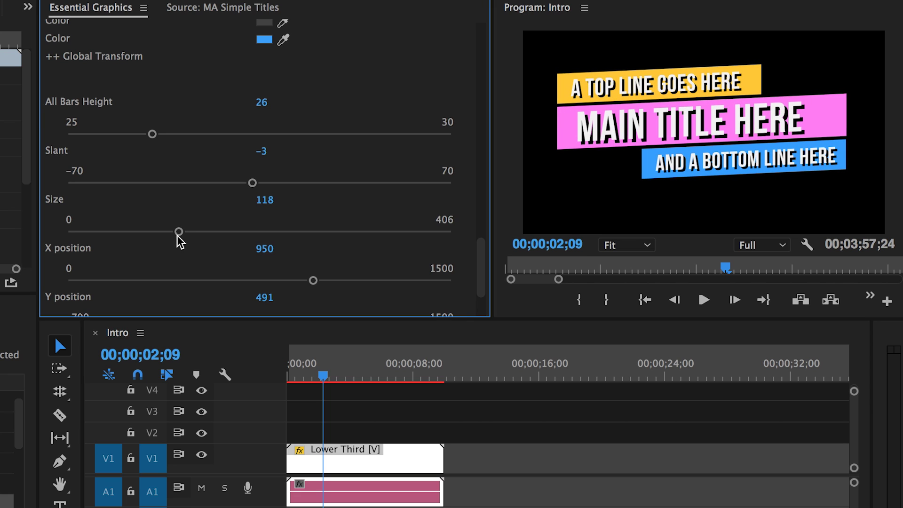